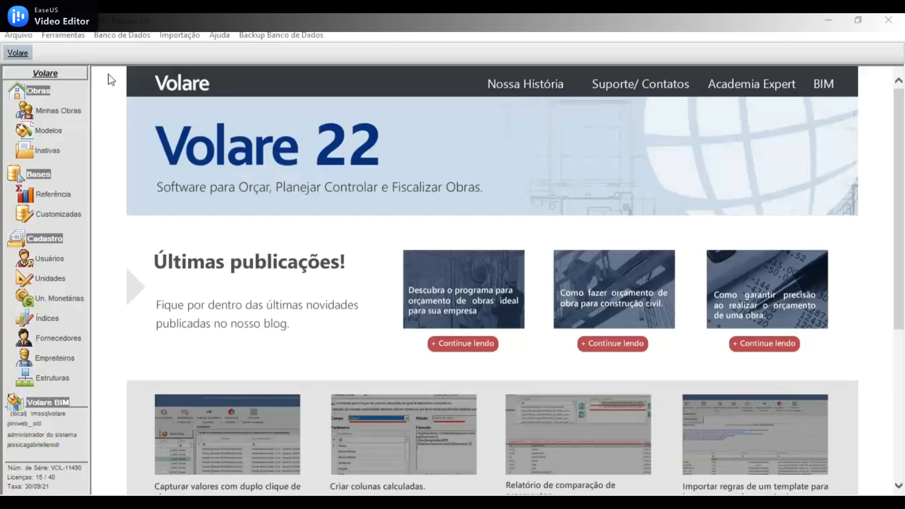
- List the works under Minhas Obras, expand 011 - Teste entrada rápida and review its registered bases without changing them
left_click(71, 113)
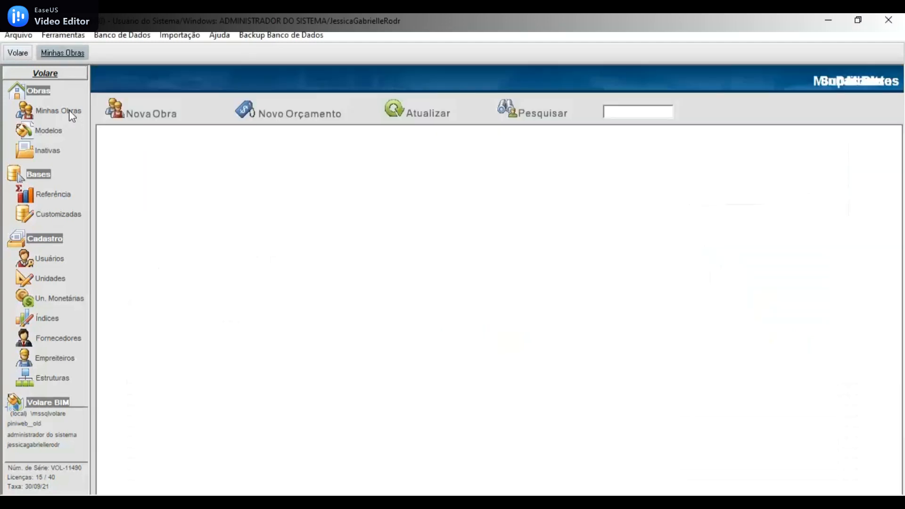
left_click(103, 133)
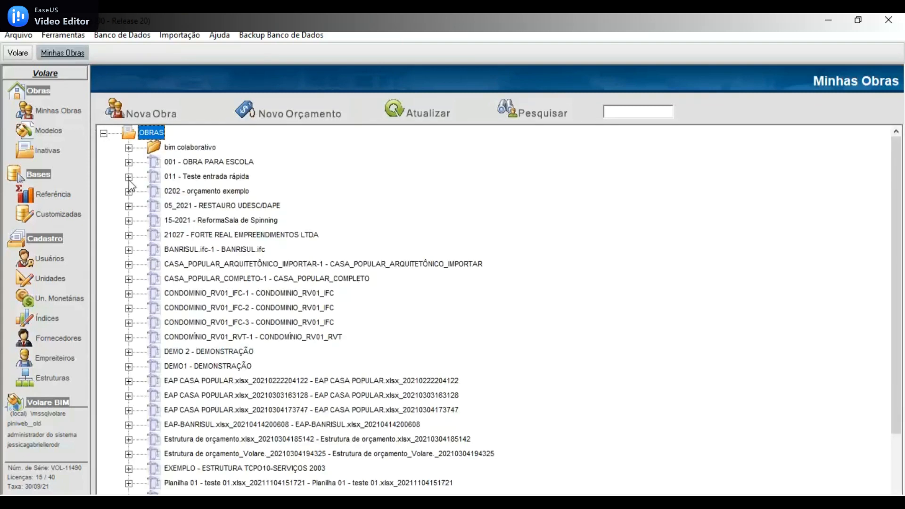
double_click(151, 178)
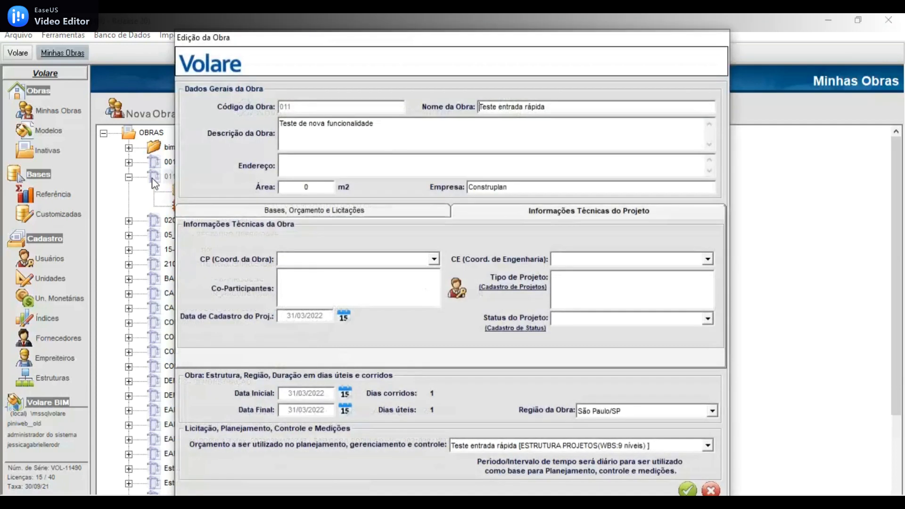
left_click(290, 210)
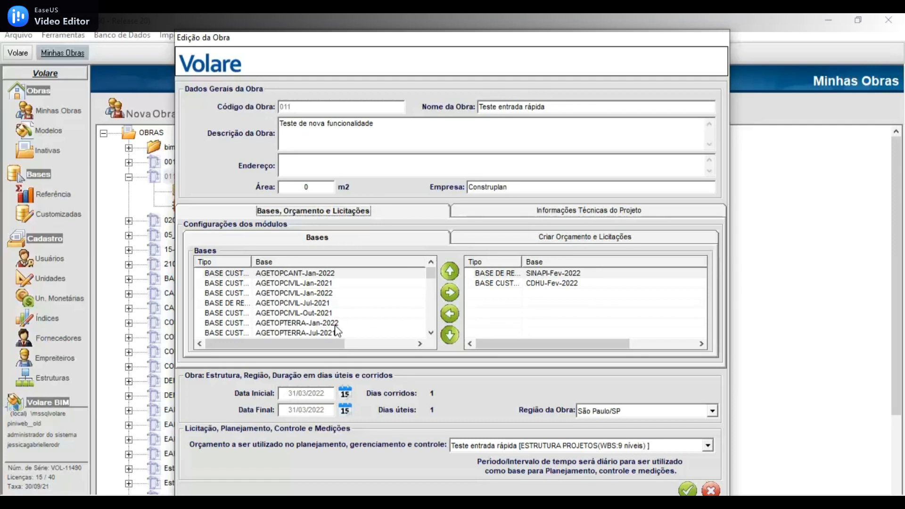
left_click(711, 489)
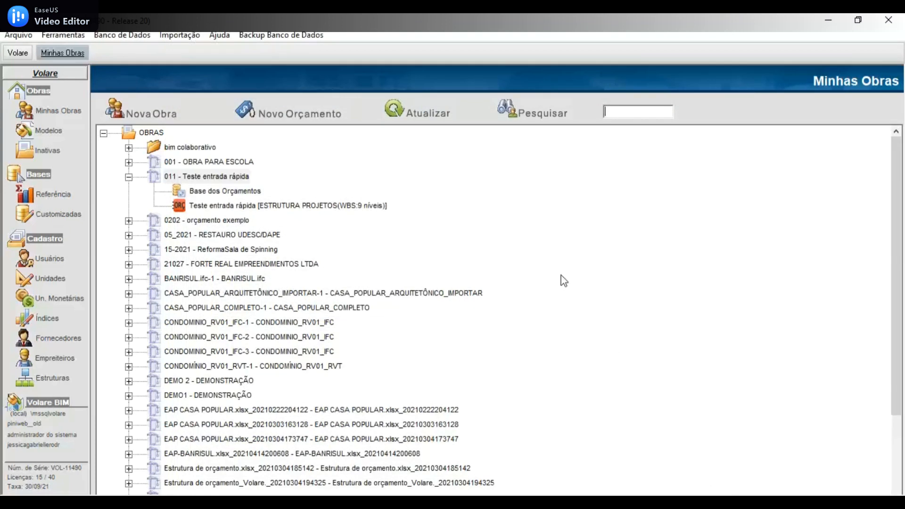
- Open the Teste entrada rápida budget of work 011 for assembly and bring up its quick item entry form
left_click(179, 209)
double_click(186, 211)
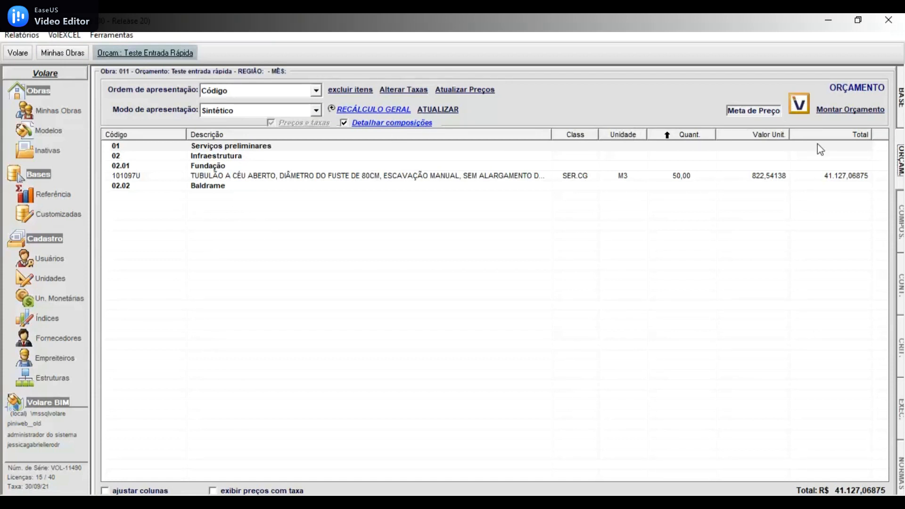
left_click(834, 112)
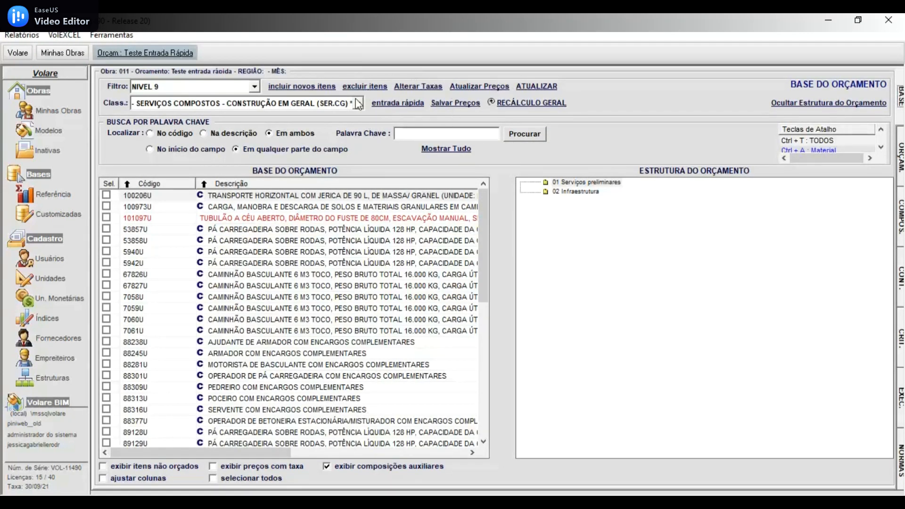
left_click(395, 104)
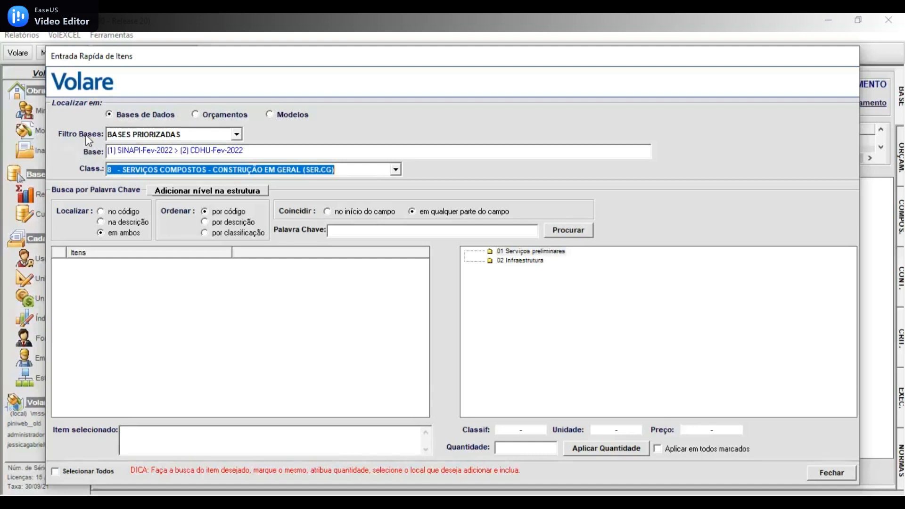
- Set the base filter to BASES REFERÊNCIA and browse the available reference bases
left_click(236, 135)
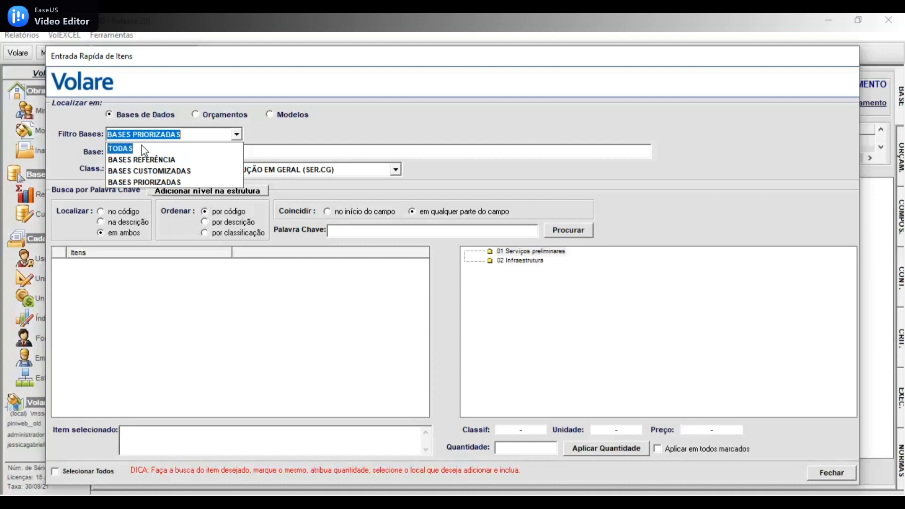
left_click(305, 155)
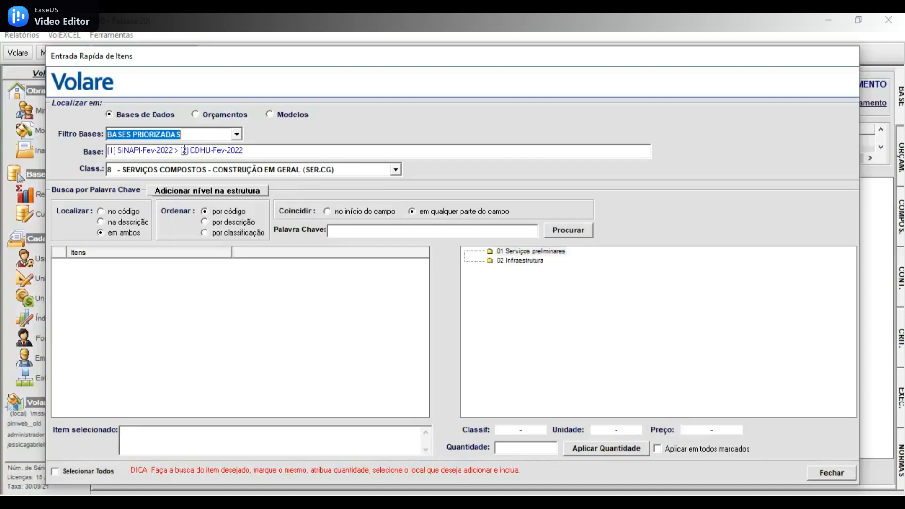
left_click(237, 134)
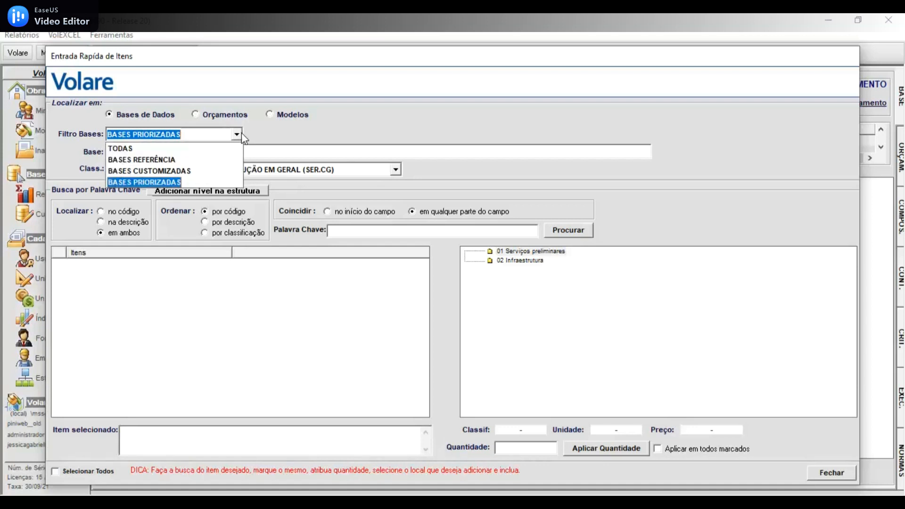
left_click(166, 159)
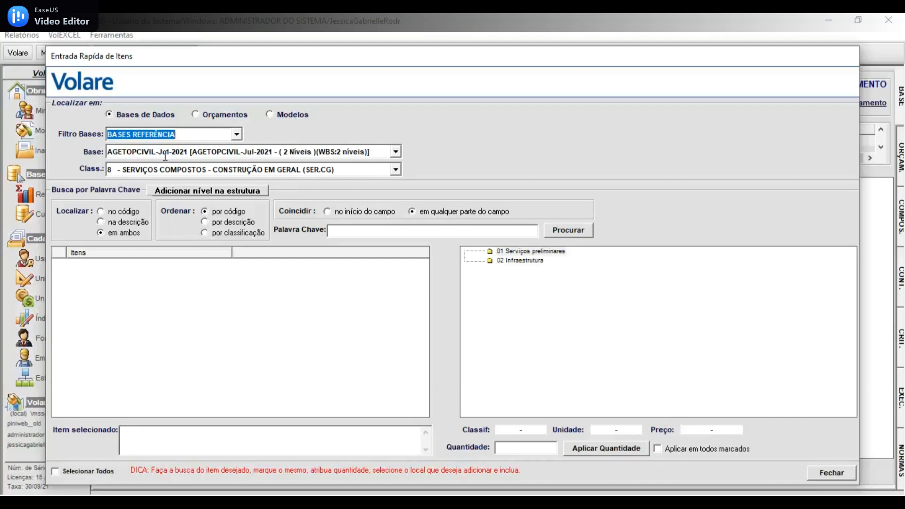
left_click(395, 151)
scroll(303, 200, "down", 5)
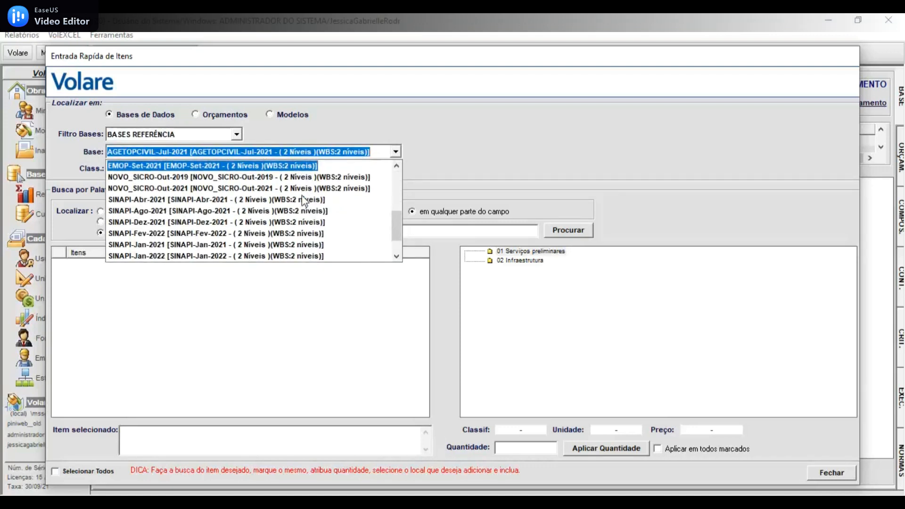
scroll(303, 200, "up", 5)
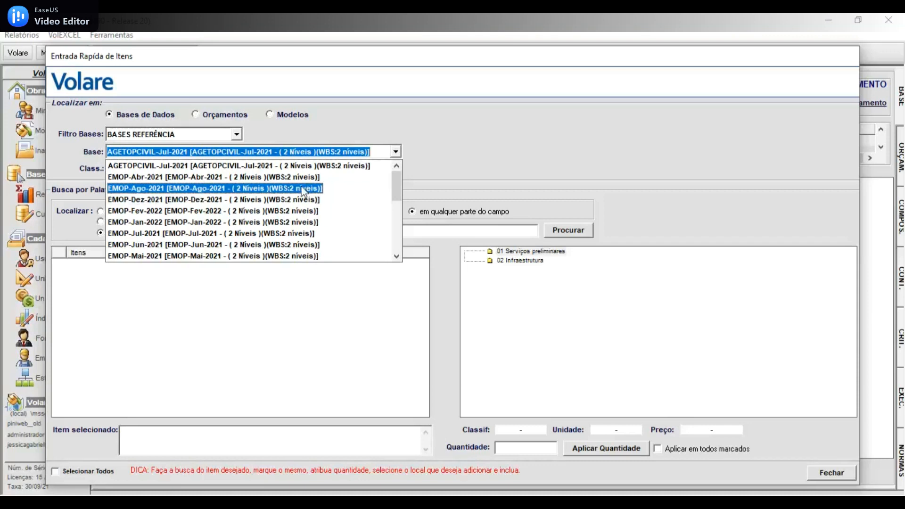
- Set the base filter to BASES CUSTOMIZADAS and browse the available customized bases
left_click(235, 136)
left_click(236, 136)
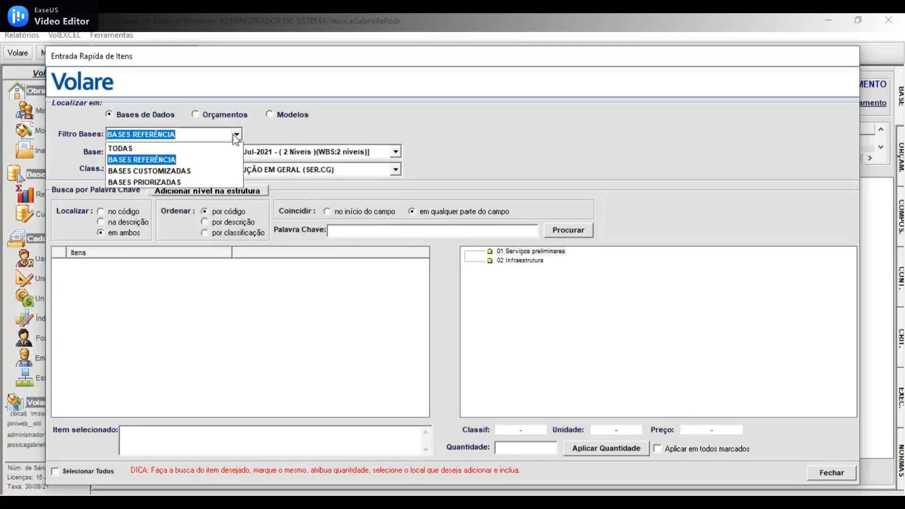
left_click(189, 171)
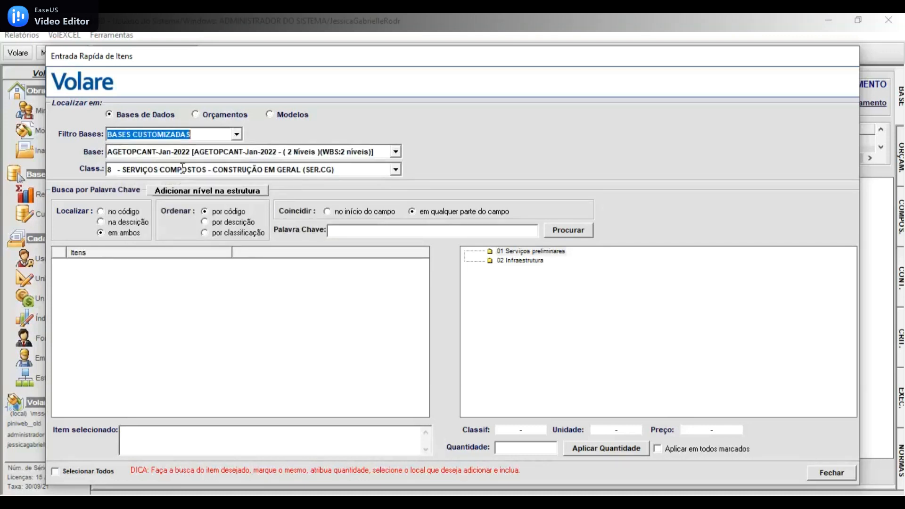
left_click(396, 152)
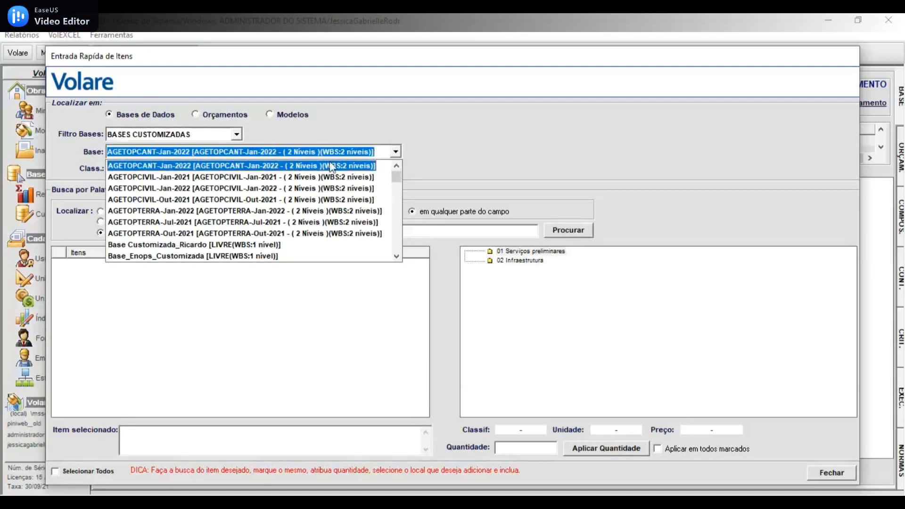
scroll(311, 193, "down", 5)
scroll(311, 193, "up", 5)
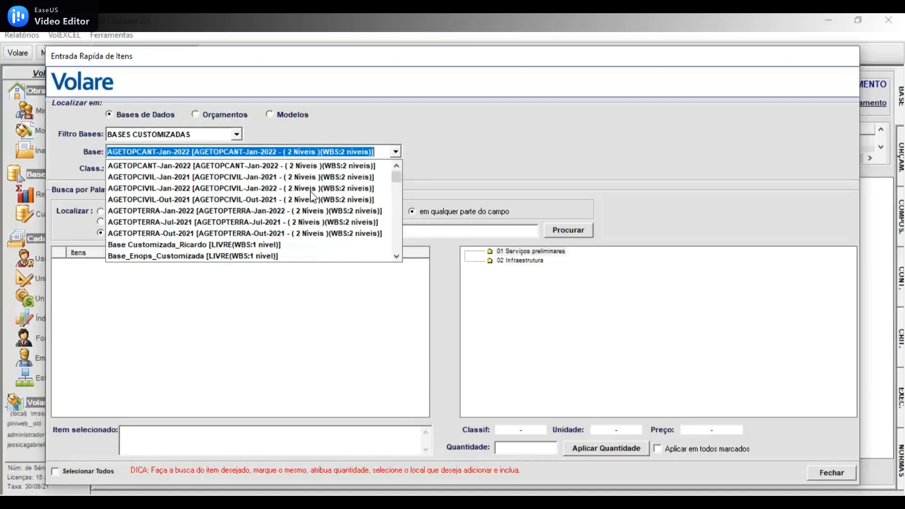
left_click(239, 137)
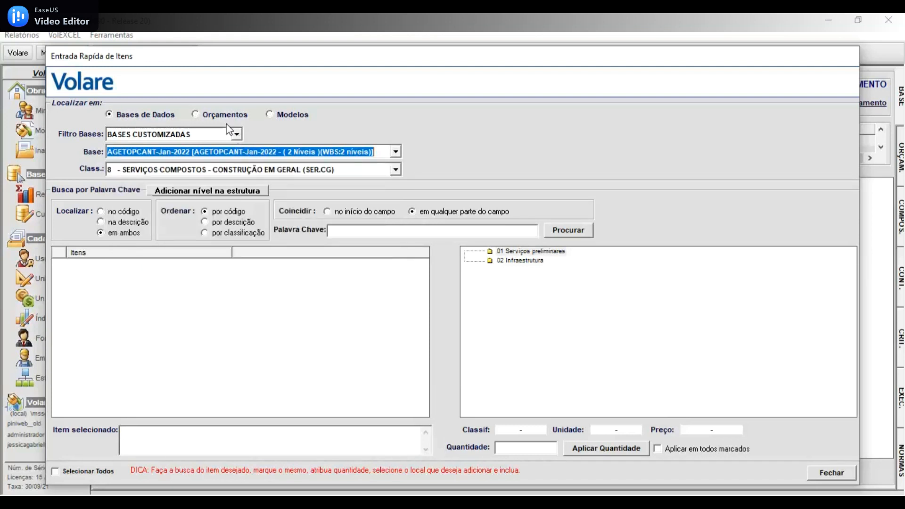
- Switch the item search source to Orçamentos and browse the budgets offered there
left_click(206, 114)
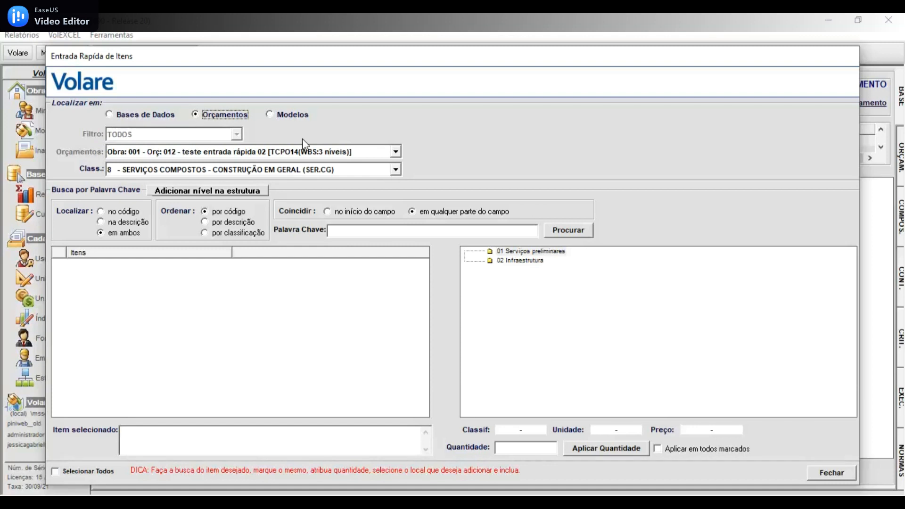
left_click(378, 151)
scroll(316, 198, "down", 3)
scroll(315, 198, "down", 2)
scroll(315, 199, "up", 6)
left_click(137, 109)
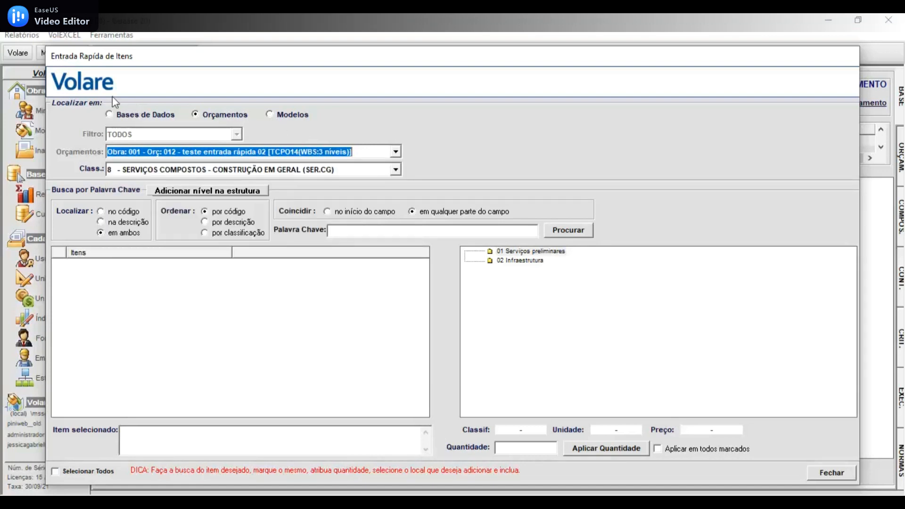
- View the search fields for Bases de Dados, Orçamentos and Modelos, ending with Bases de Dados as the source
left_click(108, 114)
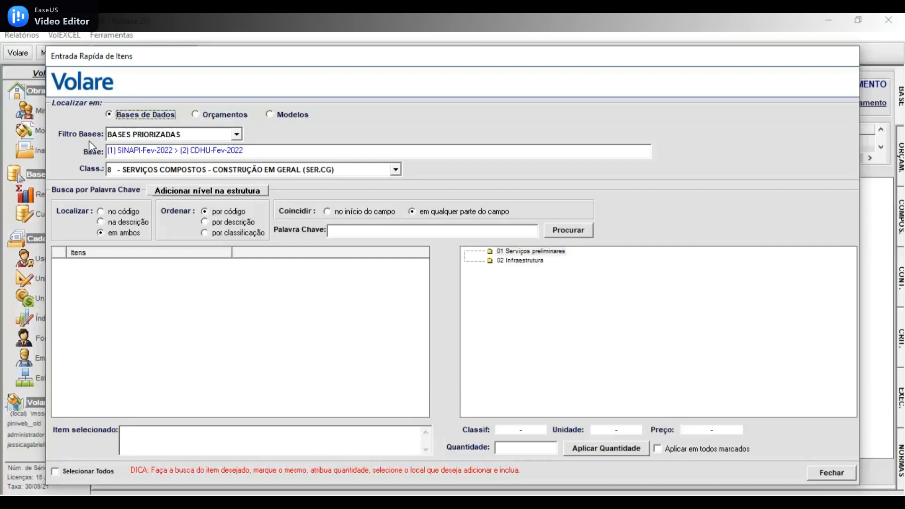
left_click(196, 115)
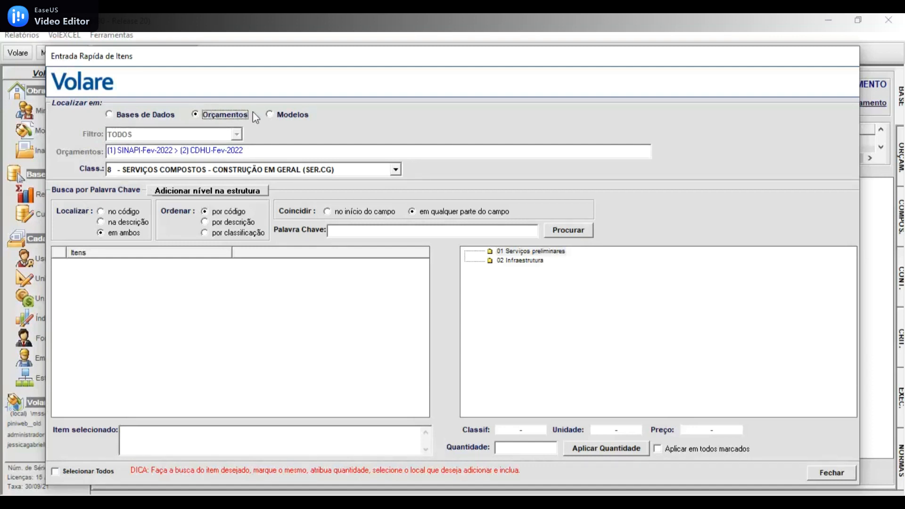
left_click(270, 115)
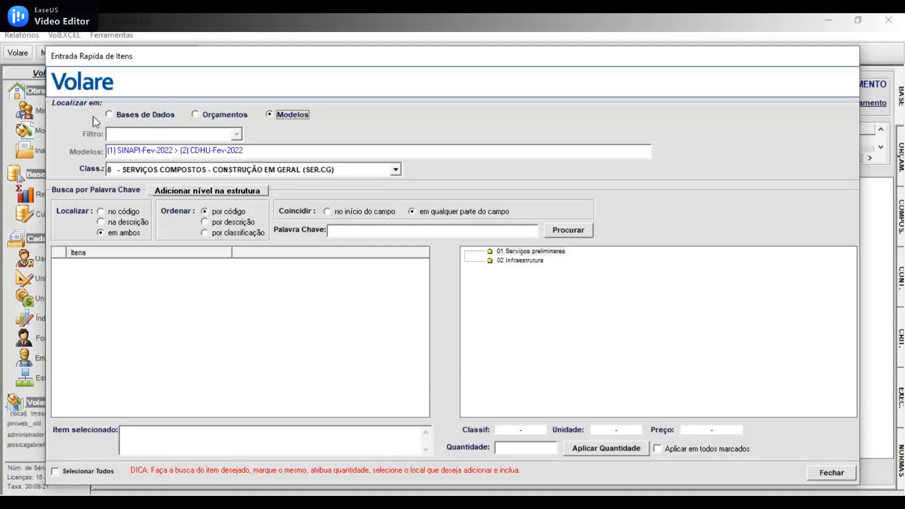
left_click(112, 116)
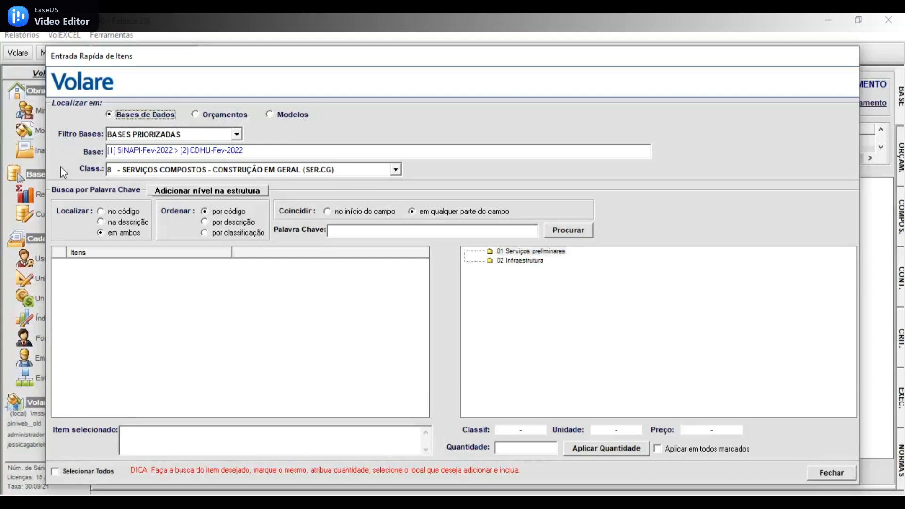
- Browse the available item classifications, keeping 8 - SERVIÇOS COMPOSTOS - CONSTRUÇÃO EM GERAL (SER.CG) selected
left_click(396, 170)
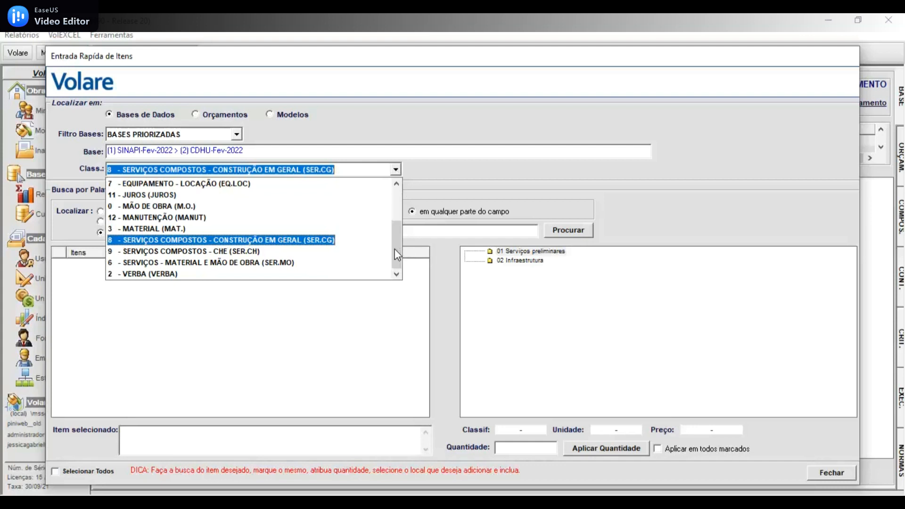
scroll(395, 248, "up", 3)
scroll(393, 254, "down", 3)
left_click(338, 321)
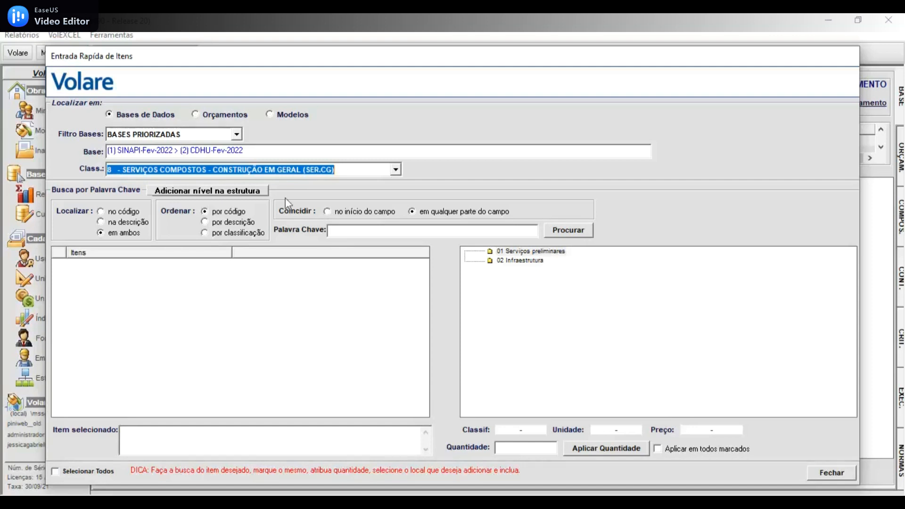
- Add a level at the root of the budget structure with code 03 and description Superestrutura
left_click(179, 191)
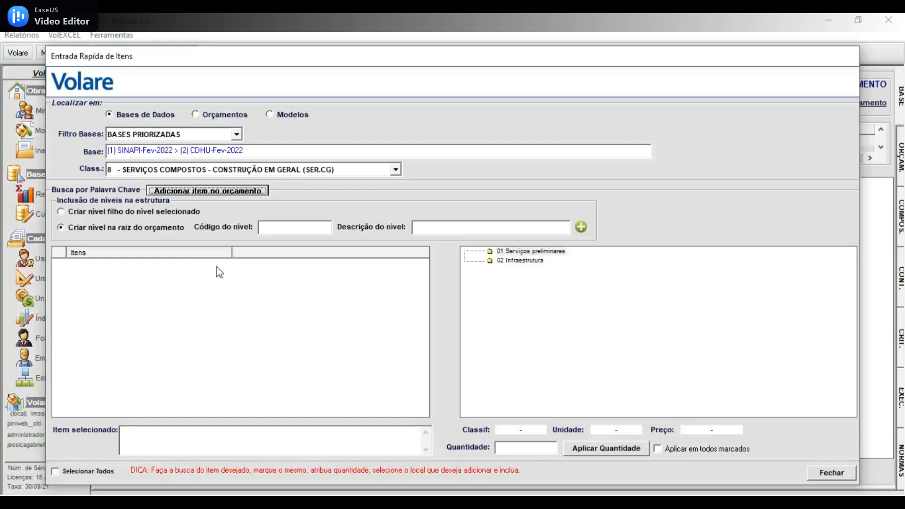
left_click(61, 227)
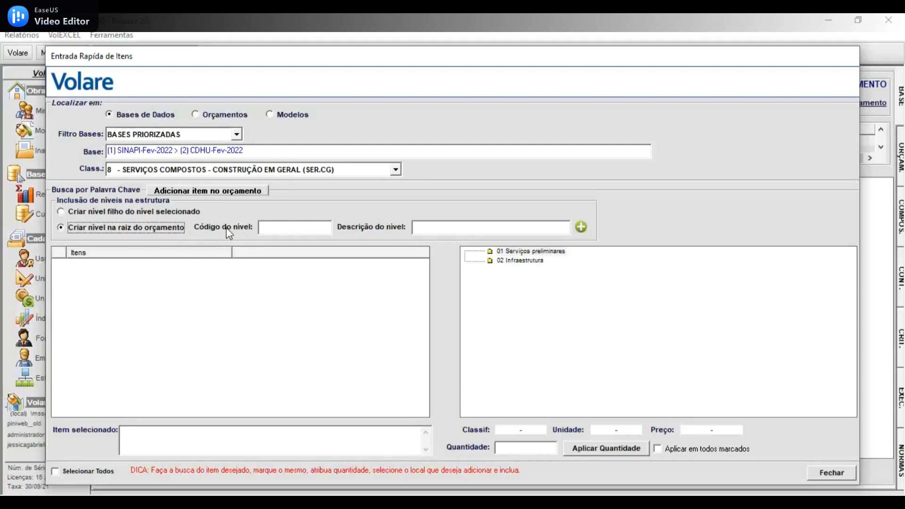
left_click(273, 227)
type("03")
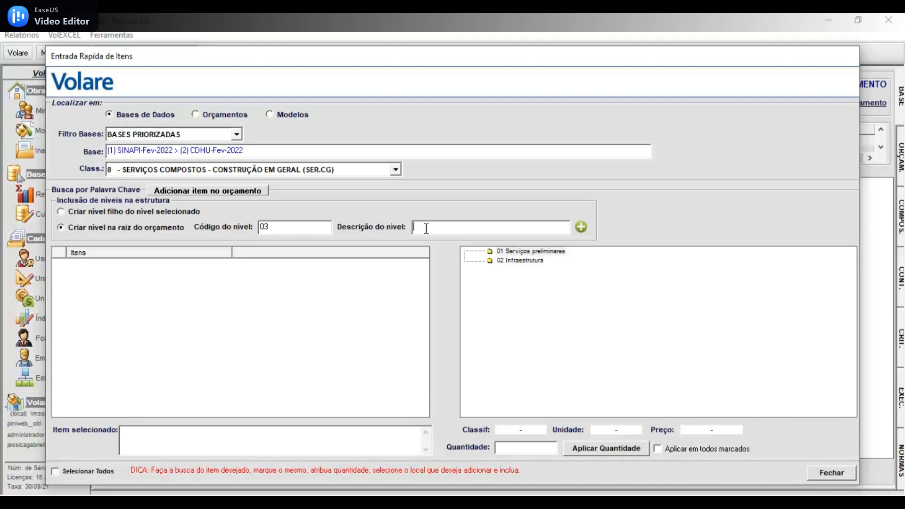
type("Superestrutura")
left_click(581, 227)
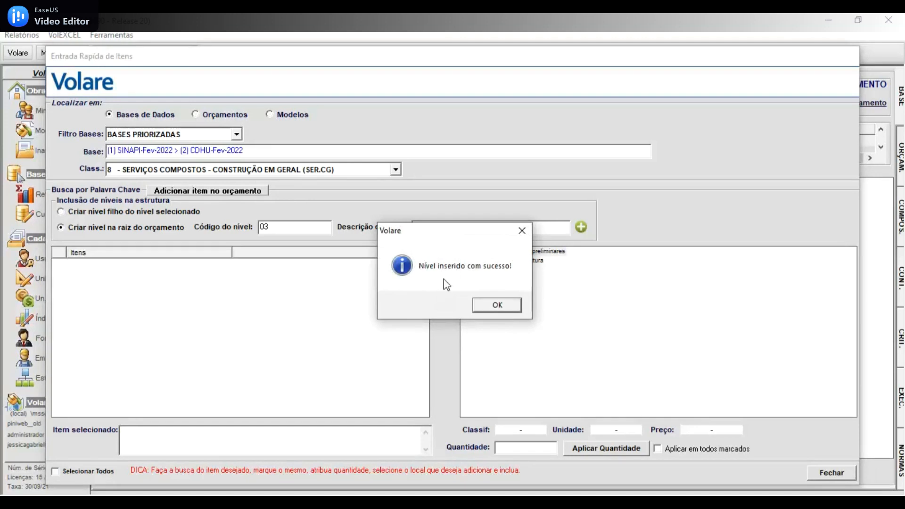
left_click(502, 306)
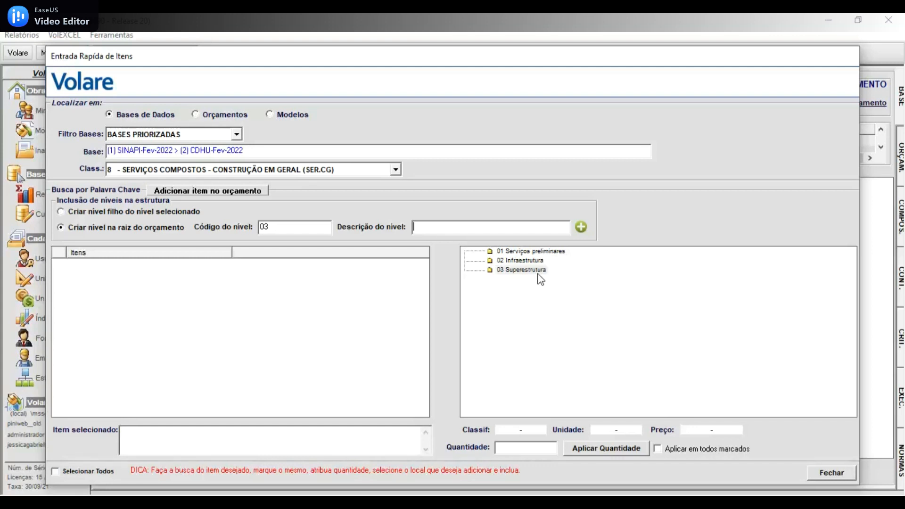
- Add a child level under 03 Superestrutura with code 03.01 and description Vigas
left_click(61, 212)
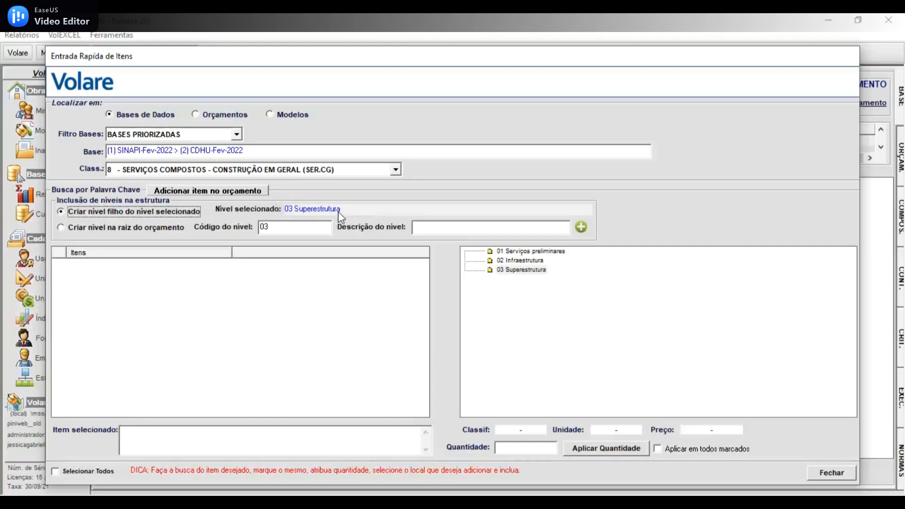
left_click(288, 229)
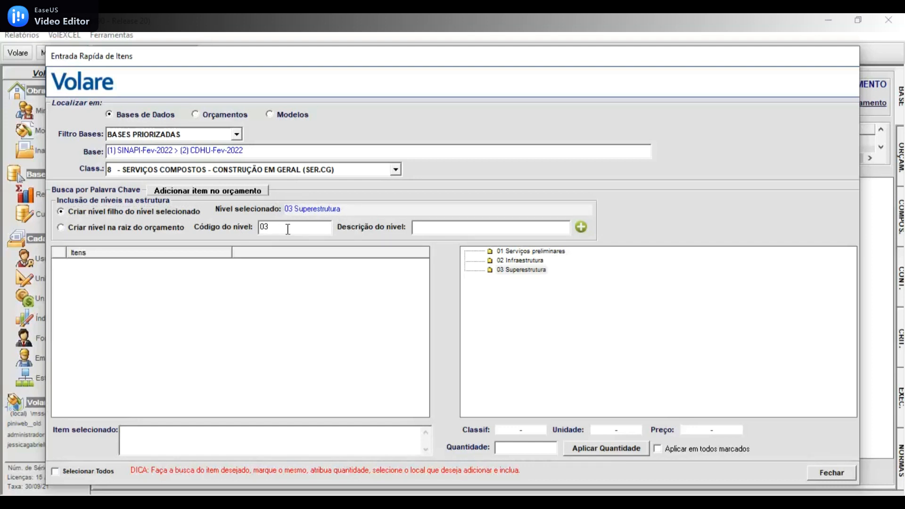
type(".01")
left_click(450, 226)
type("Vigas")
left_click(581, 227)
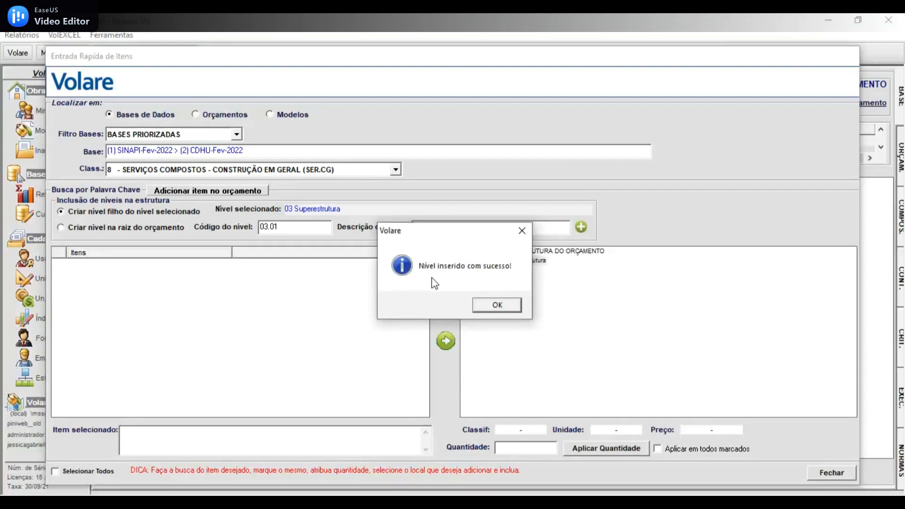
- Show the whole budget structure and look through its root levels 01 Serviços preliminares, 02 Infraestrutura and 03 Superestrutura
left_click(495, 306)
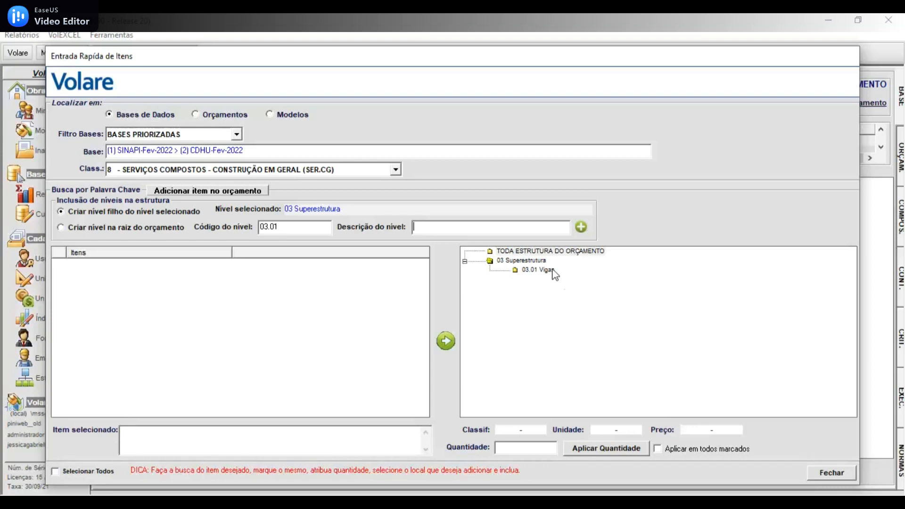
left_click(515, 253)
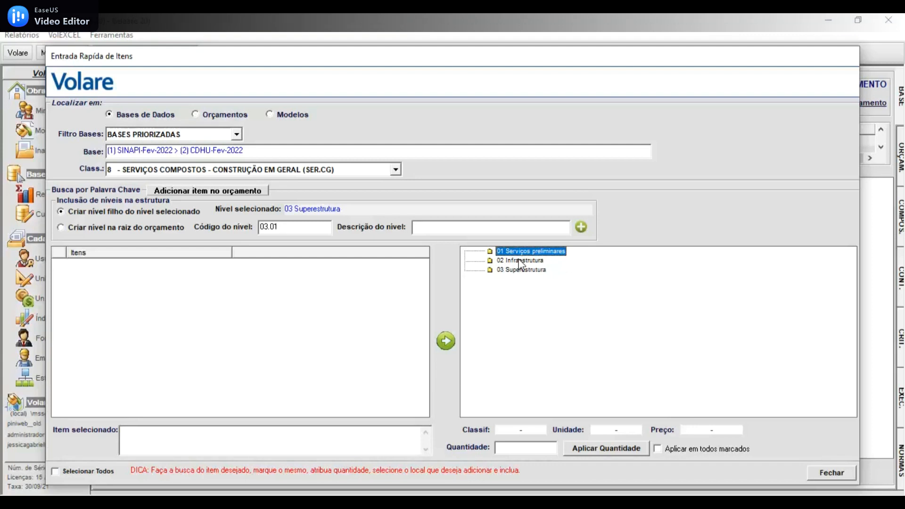
left_click(507, 261)
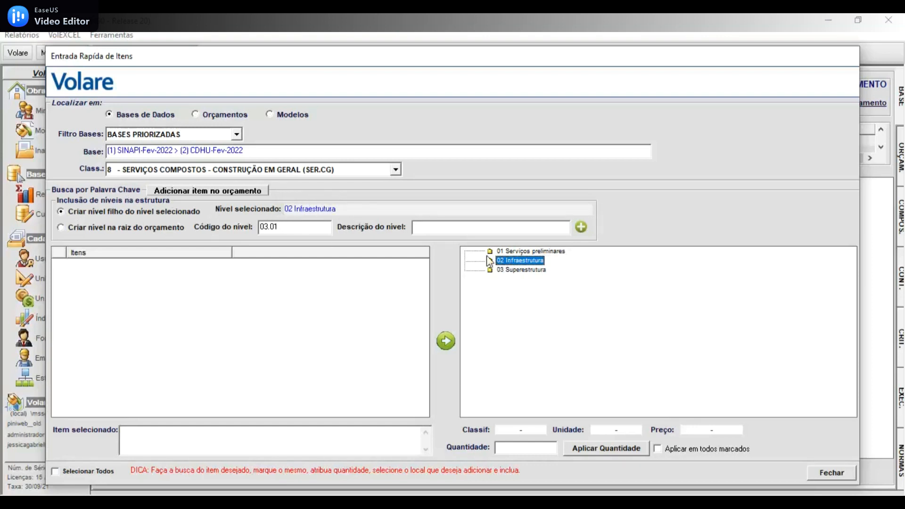
left_click(523, 250)
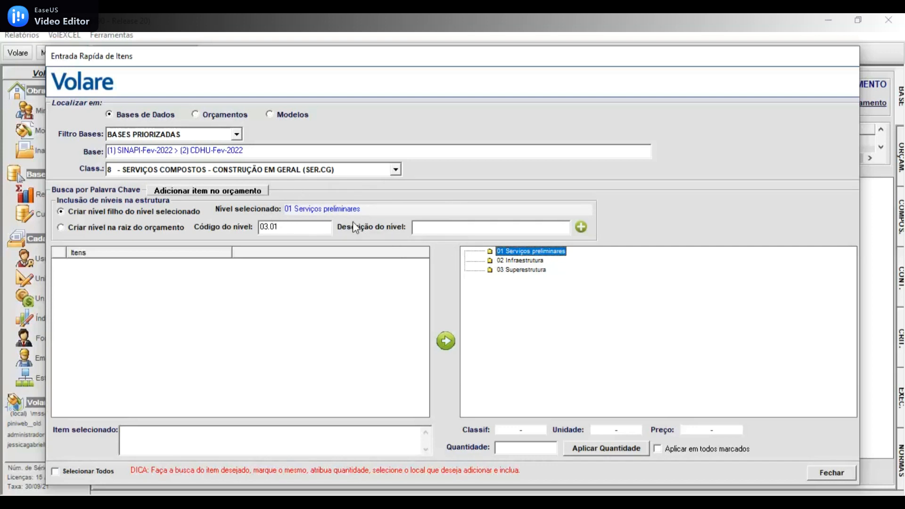
left_click(526, 271)
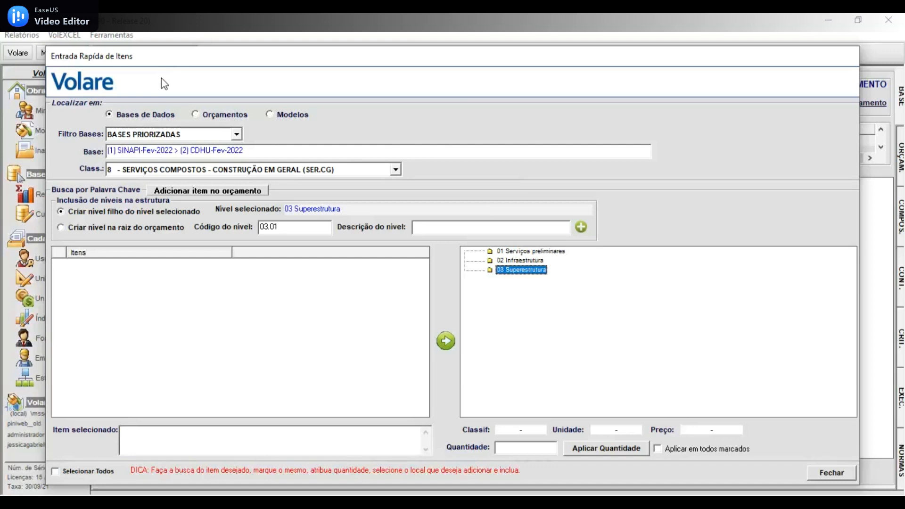
- Switch from adding levels to adding items and search the prioritized bases for "concreto", ordered by code
left_click(187, 193)
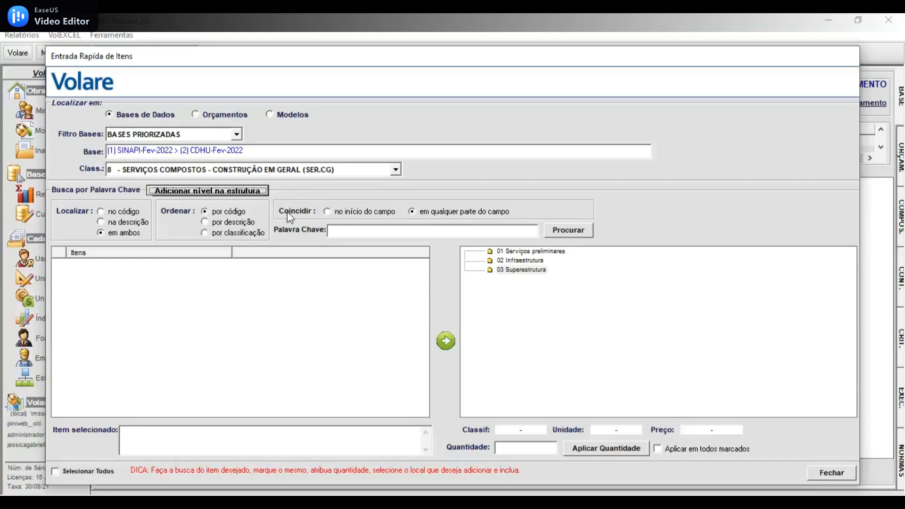
left_click(391, 232)
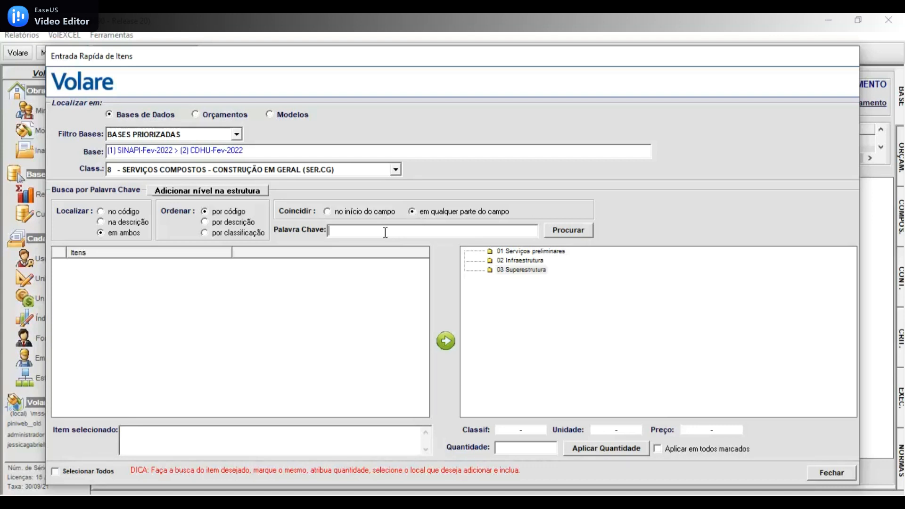
type("concreto")
left_click(204, 211)
left_click(584, 232)
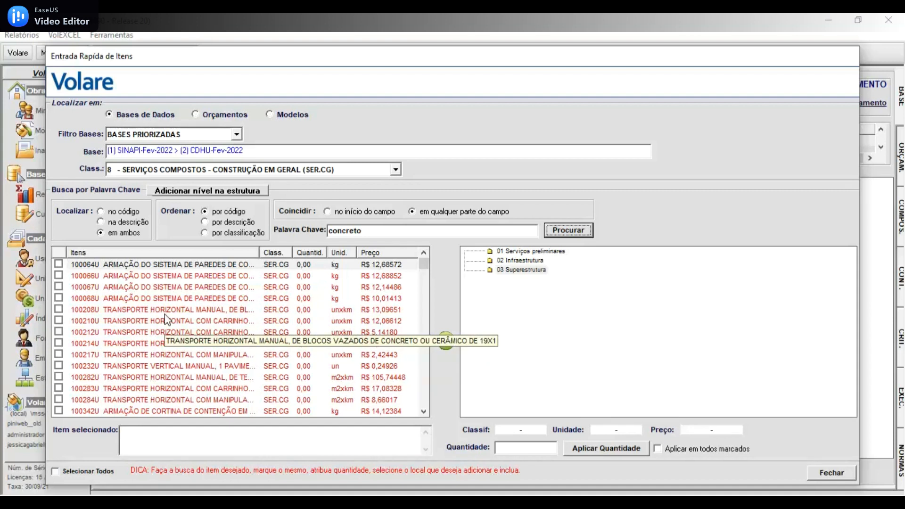
- Mark item 94969U CONCRETO FCK = 15MPA, TRAÇO 1:3,4:3,5 in the results and apply a quantity of 20,00
scroll(165, 316, "down", 15)
scroll(165, 314, "down", 20)
scroll(165, 314, "down", 20)
scroll(167, 320, "down", 3)
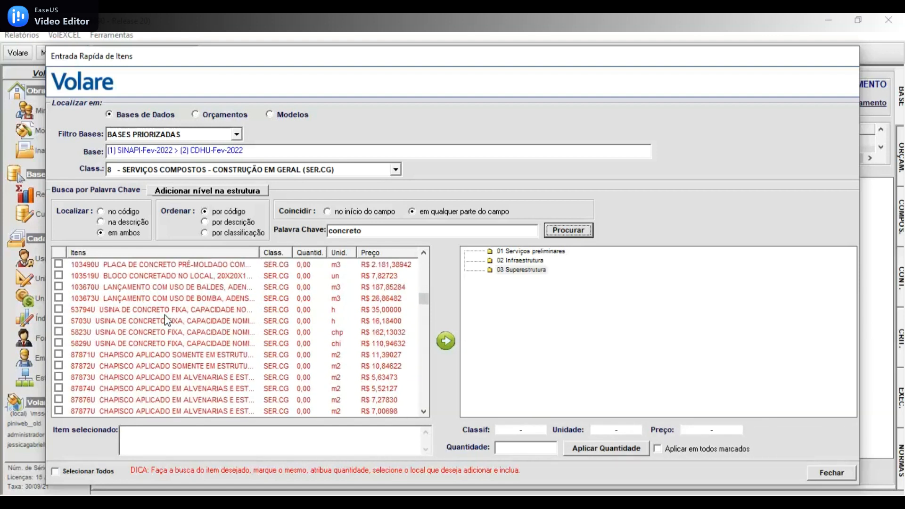
scroll(166, 321, "up", 2)
scroll(165, 320, "down", 6)
scroll(166, 320, "down", 15)
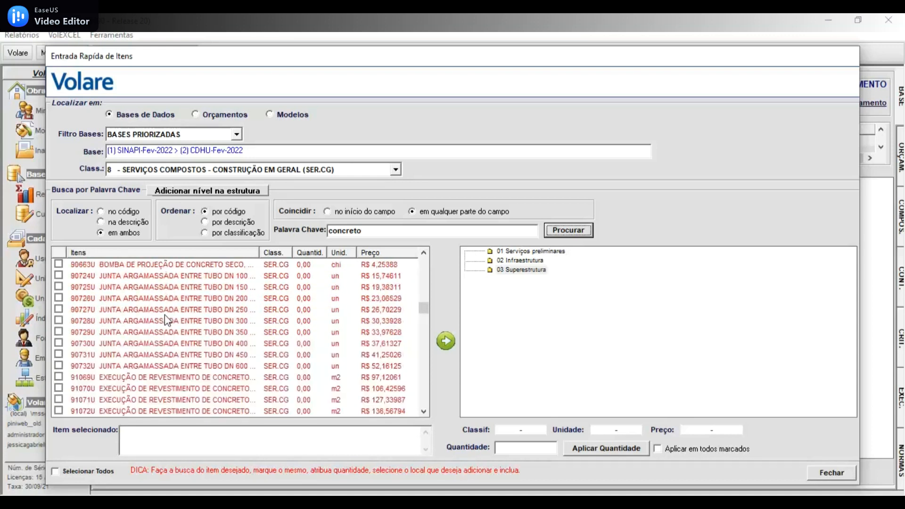
left_click_drag(423, 312, 423, 345)
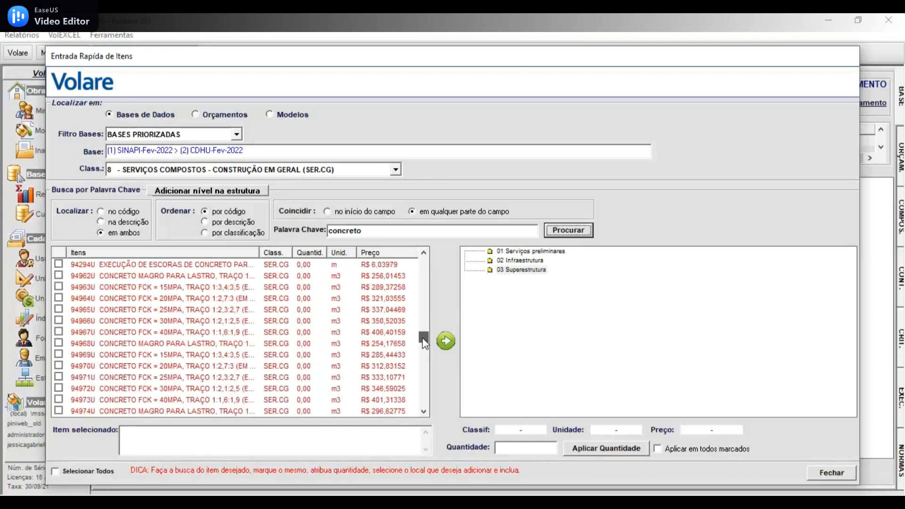
left_click(135, 357)
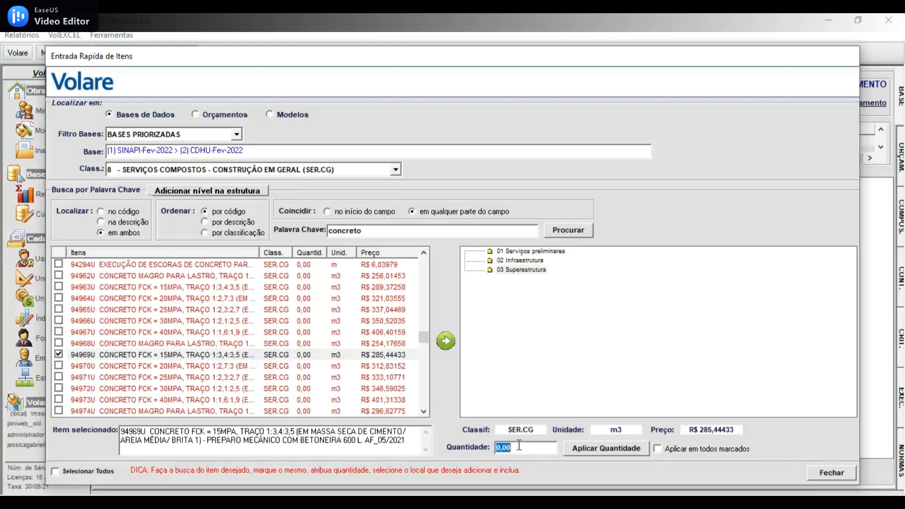
type("20,00")
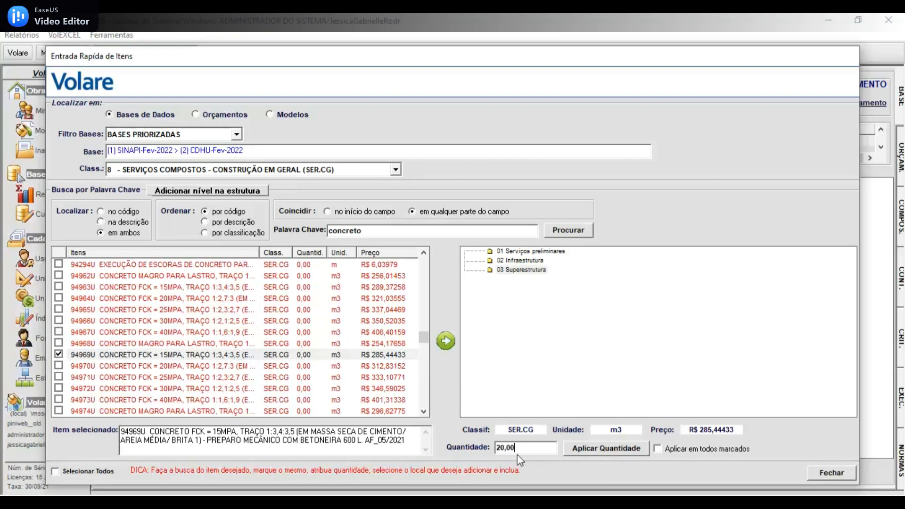
left_click(587, 451)
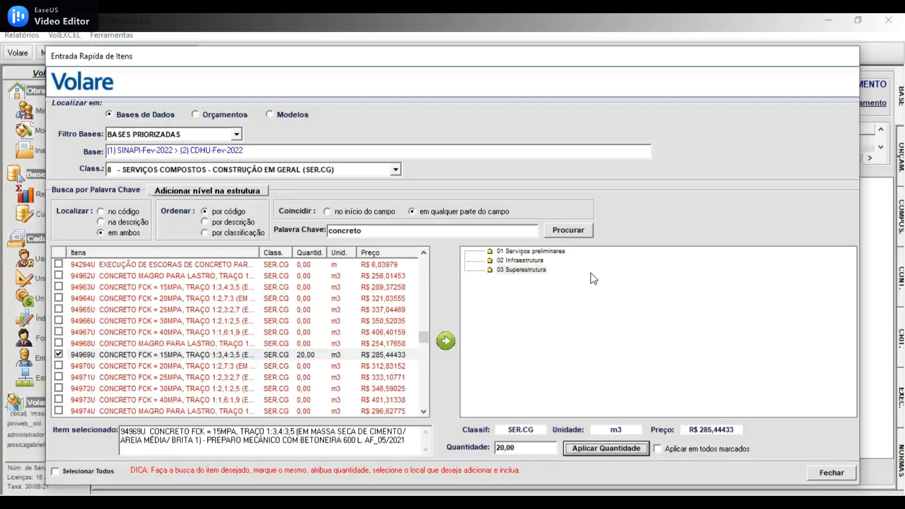
- Insert the marked concrete item into level 03.01 Vigas under 03 Superestrutura
left_click(523, 269)
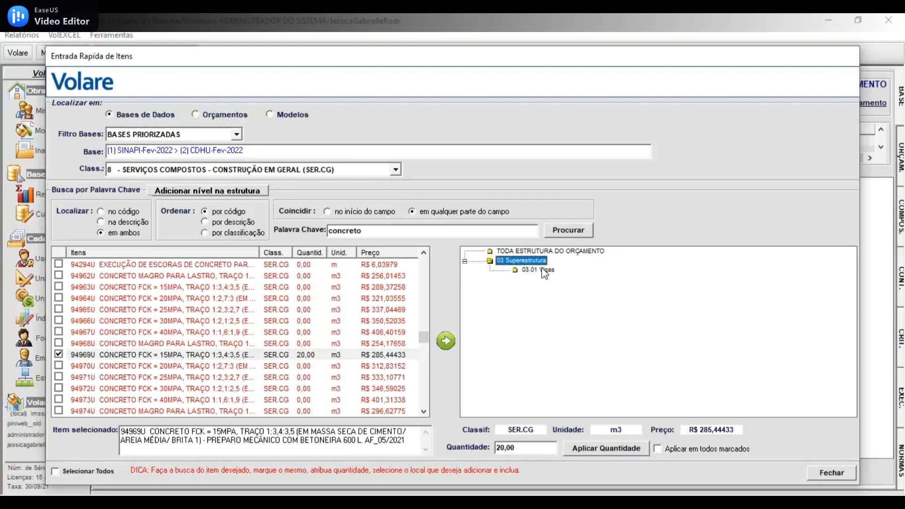
left_click(543, 269)
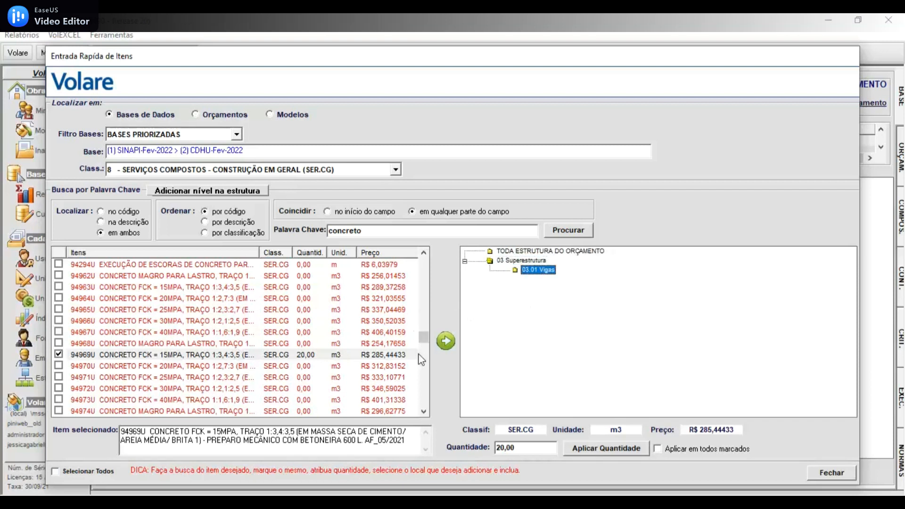
left_click(446, 341)
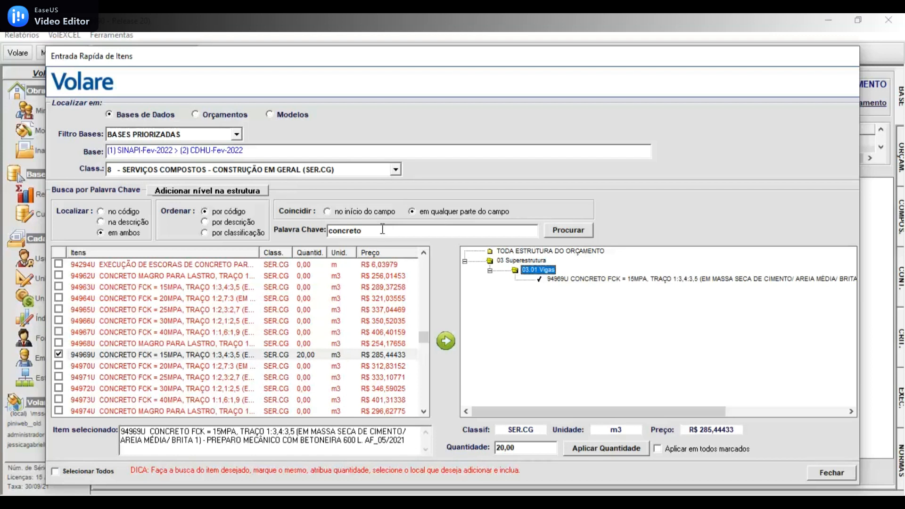
- Replace the search keyword with "broca" and run the item search
left_click_drag(382, 229, 286, 229)
key("BackSpace")
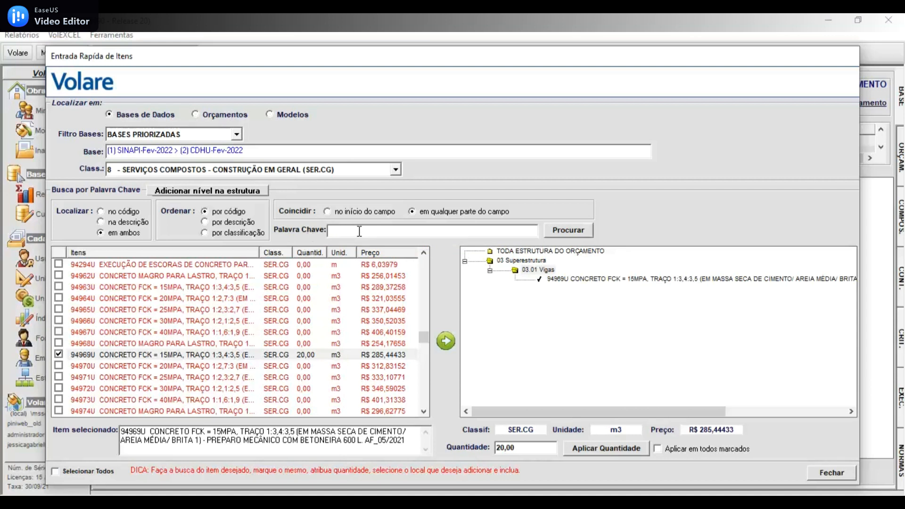
type("broca")
left_click(575, 229)
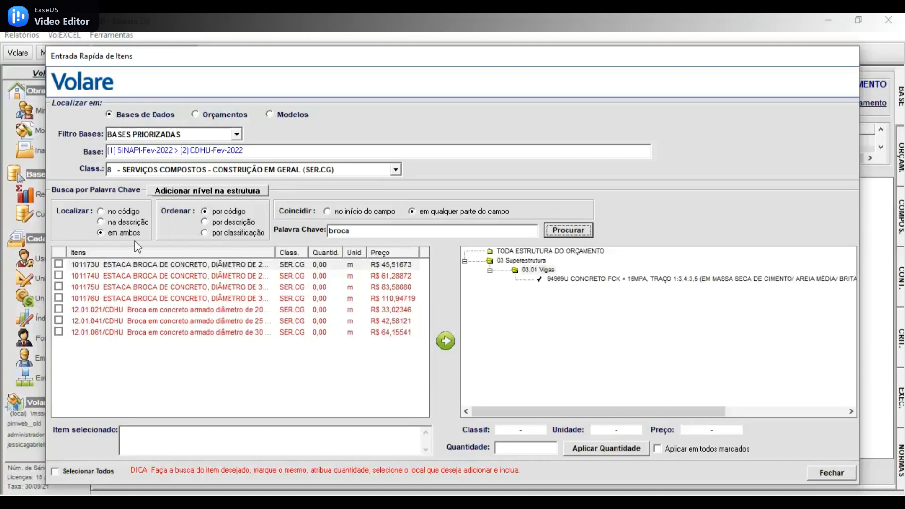
- Widen the item description column, mark item 101175U ESTACA BROCA DE CONCRETO, DIÂMETRO DE 30CM, and enter a quantity of 50,00
left_click_drag(274, 252, 307, 253)
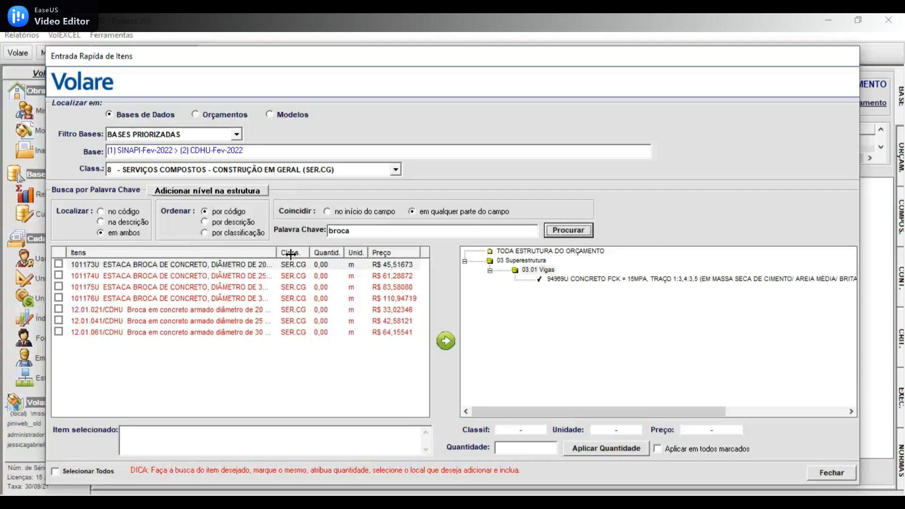
left_click(302, 266)
left_click(190, 287)
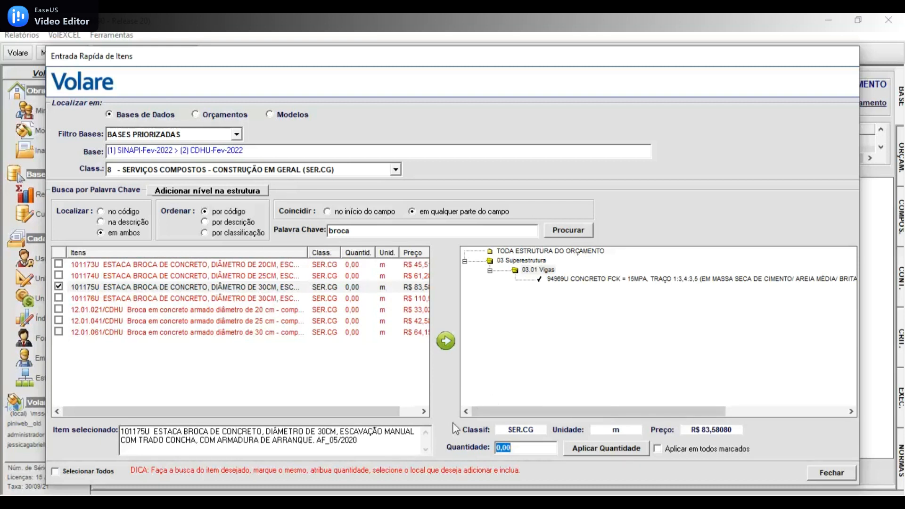
left_click(527, 448)
key("BackSpace")
key("BackSpace")
key("BackSpace")
key("BackSpace")
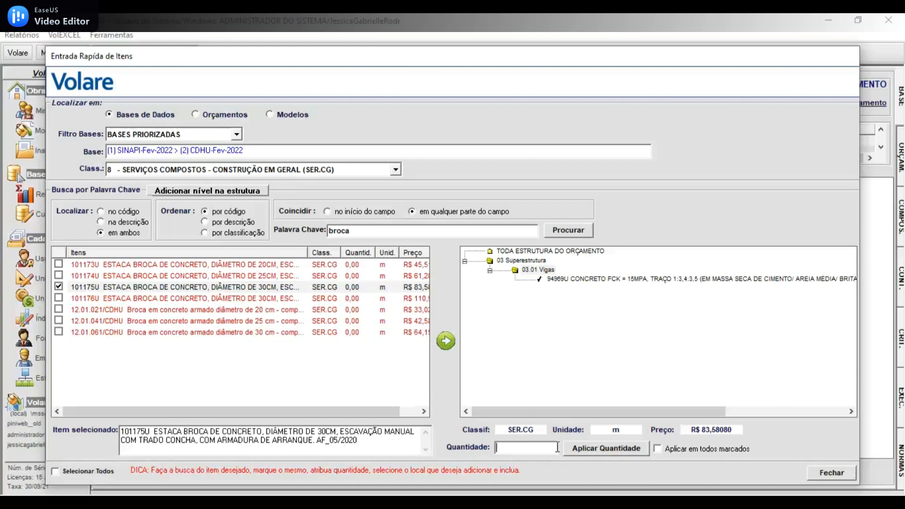
type("50,00")
- Apply the entered quantity to item 101175U and insert it into level 02.01 Fundação under 02 Infraestrutura
left_click(538, 252)
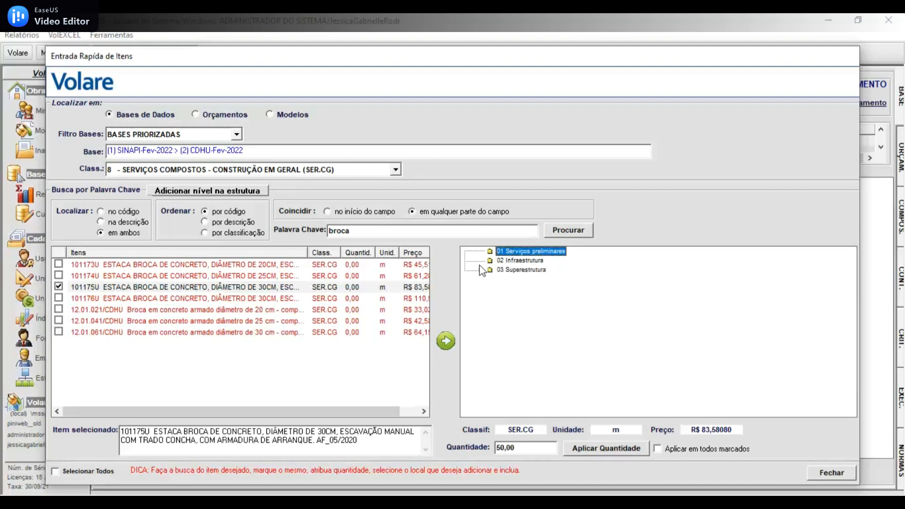
left_click(523, 261)
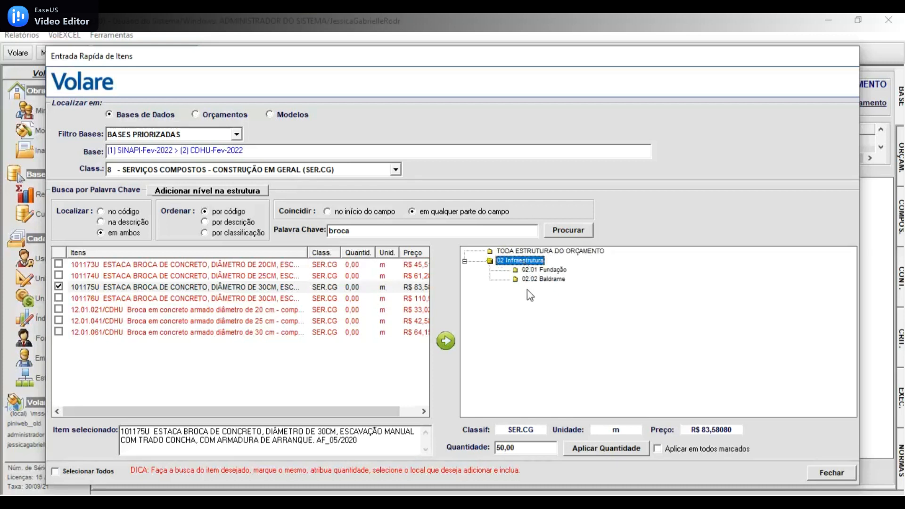
left_click(552, 269)
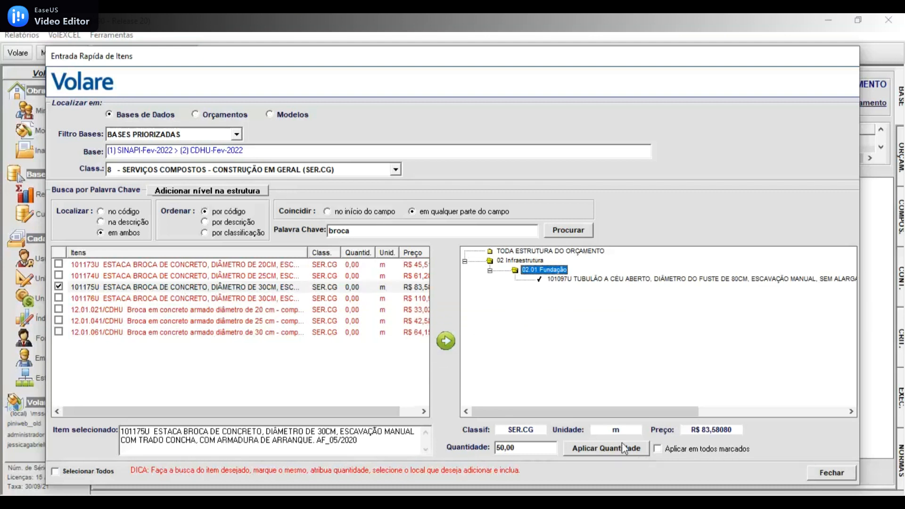
left_click(608, 449)
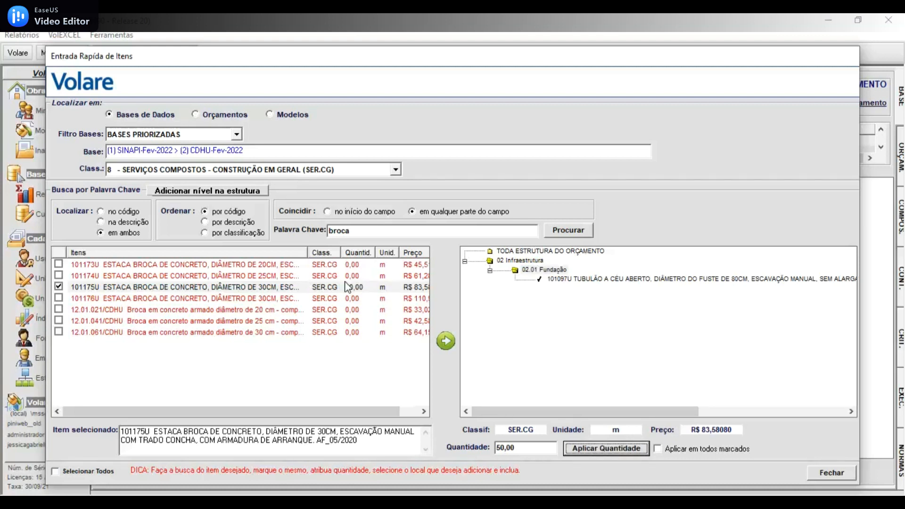
left_click(444, 343)
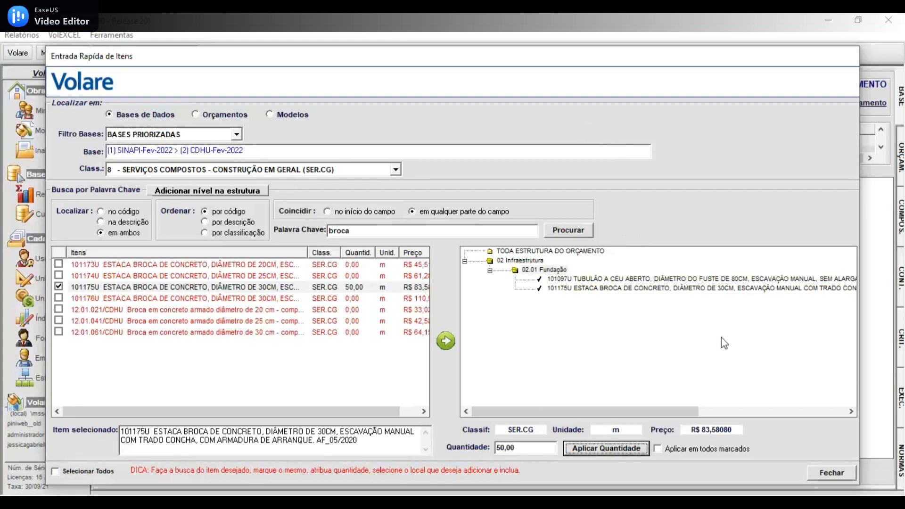
- Close the quick item entry, refresh the assembled budget, and check the lines of items 101175U and 94969U
left_click(830, 473)
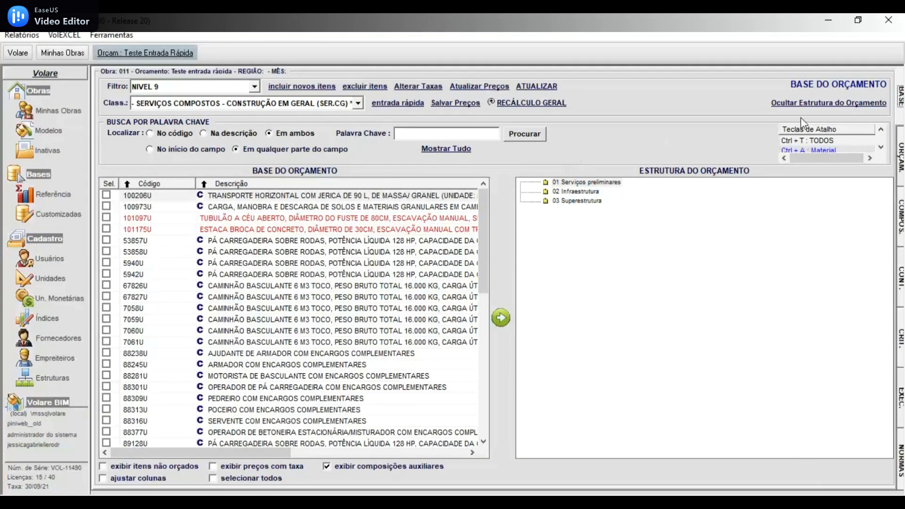
left_click(900, 162)
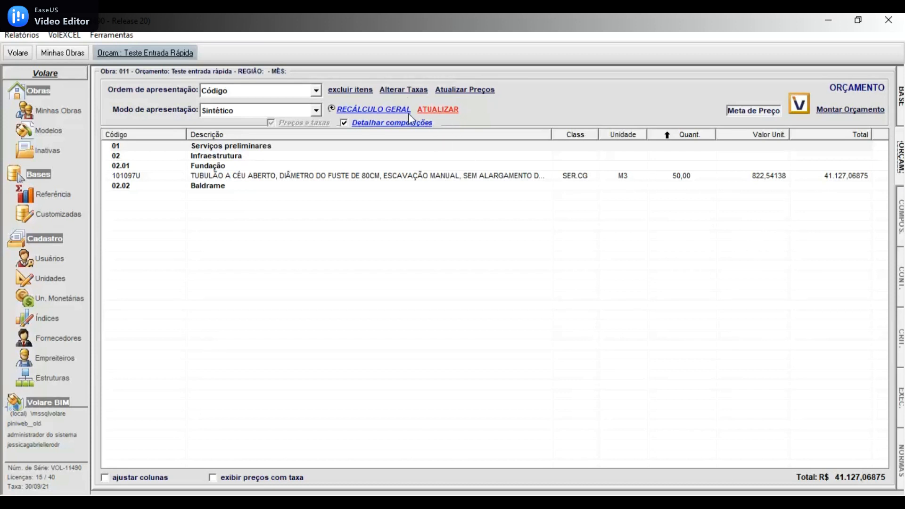
left_click(431, 114)
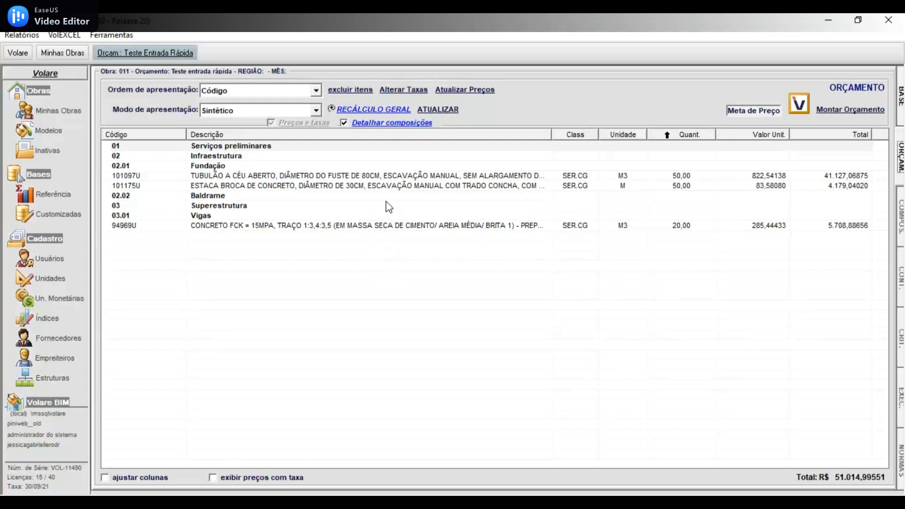
left_click(678, 187)
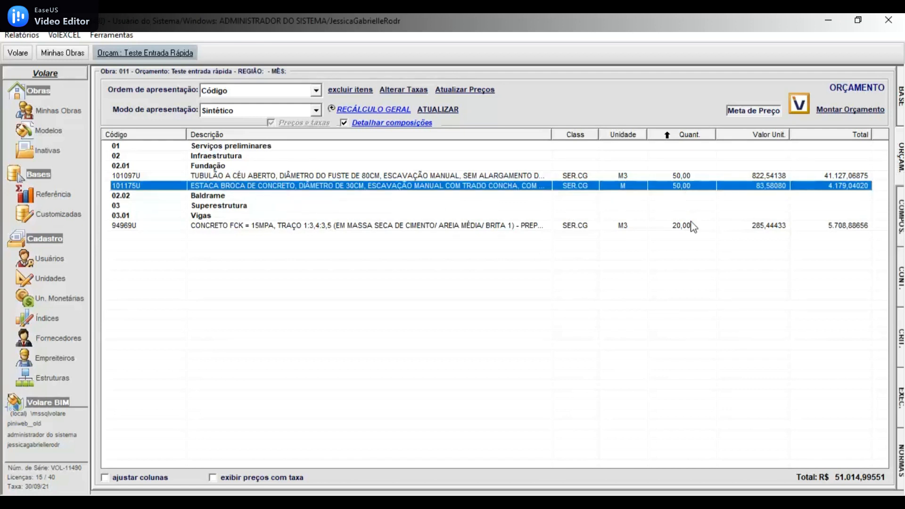
left_click(693, 228)
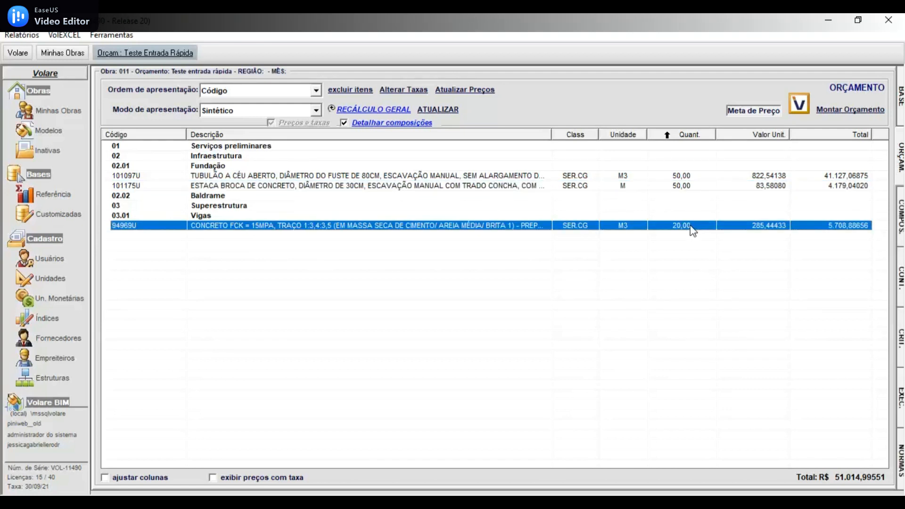